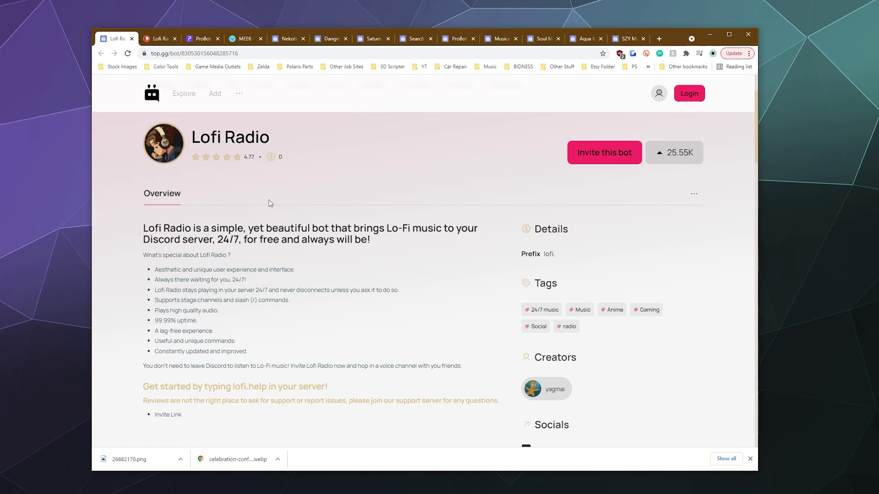
{"action": "triple_click", "coordinate": [270, 136]}
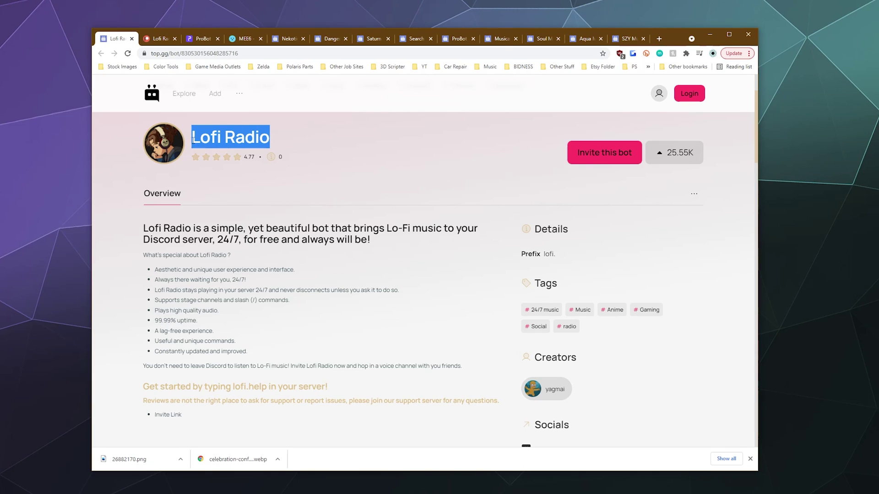
{"action": "left_click", "coordinate": [352, 152]}
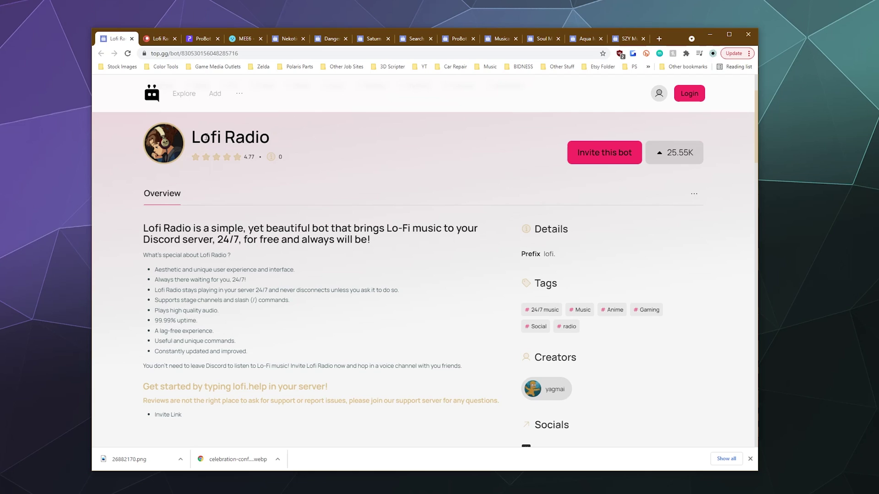
{"action": "triple_click", "coordinate": [349, 143]}
{"action": "left_click", "coordinate": [353, 141]}
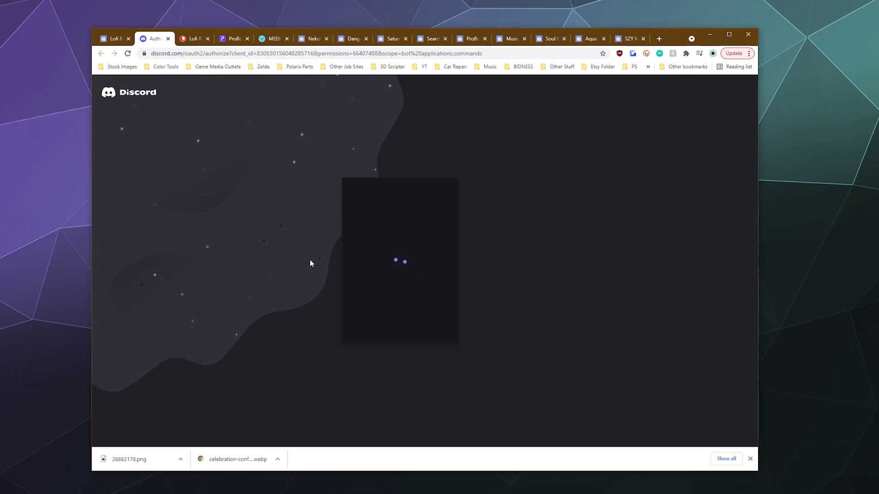
Step: Choose Chupacabra Test Server as the server to add the Lofi Radio bot to and continue to its permissions
{"action": "left_click", "coordinate": [749, 459]}
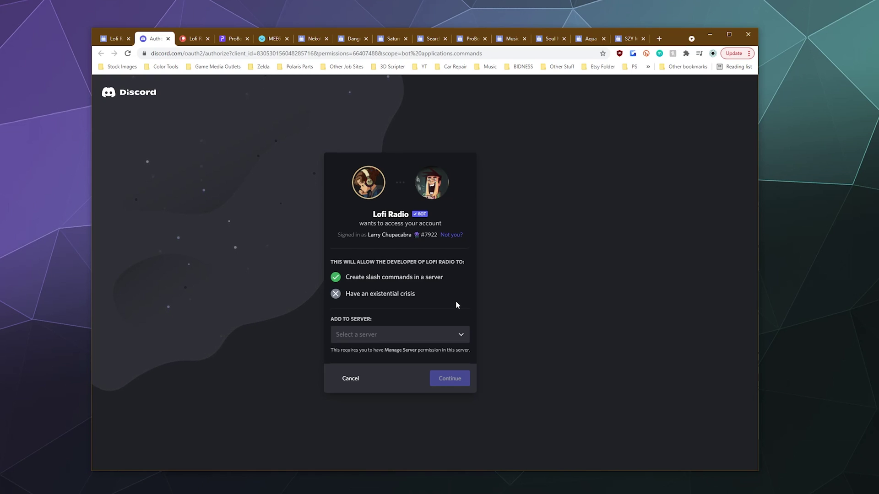
{"action": "left_click", "coordinate": [460, 335]}
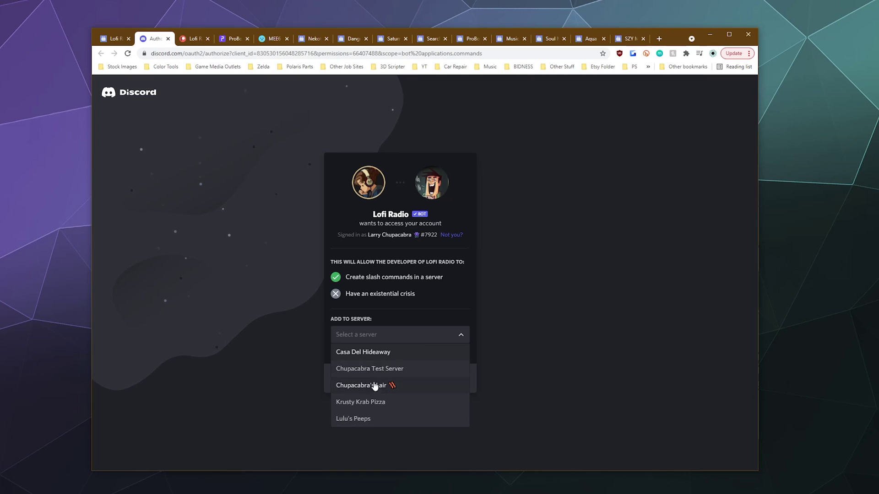
{"action": "left_click", "coordinate": [352, 370]}
{"action": "left_click", "coordinate": [455, 379]}
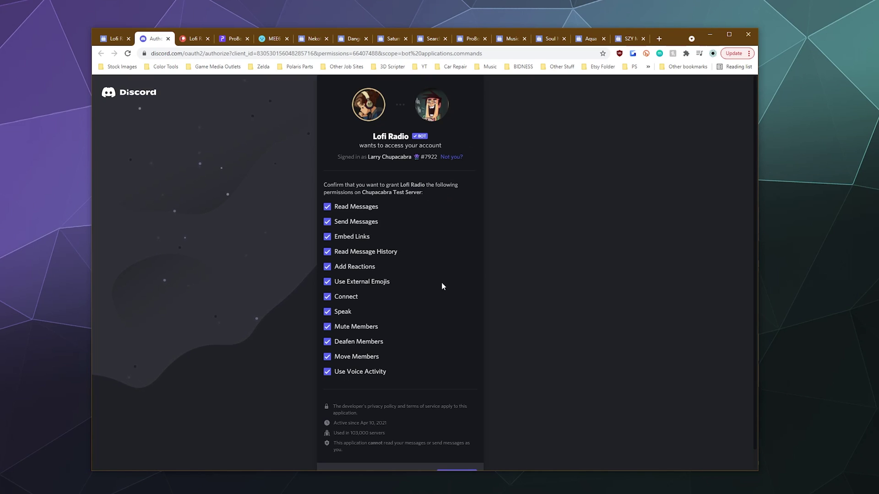
Step: Authorize Lofi Radio with all requested permissions, complete the human verification, and close the authorization page
{"action": "scroll", "coordinate": [442, 287], "scroll_direction": "down", "scroll_amount": 1}
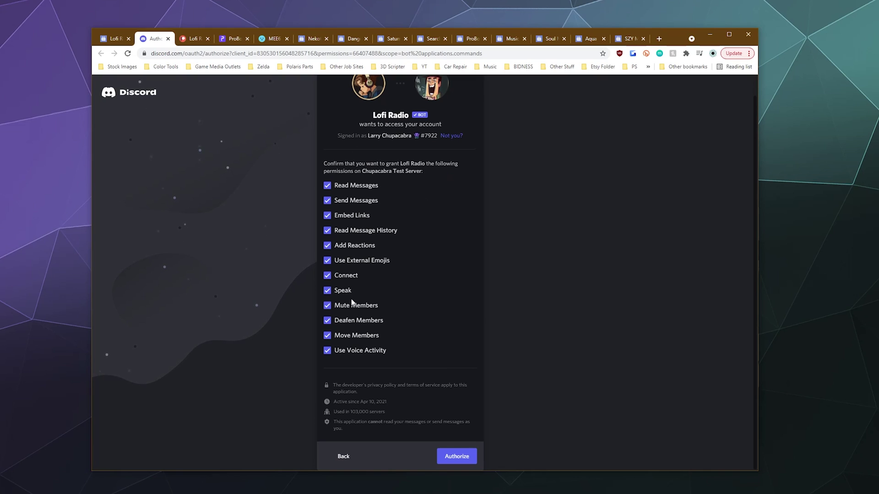
{"action": "left_click", "coordinate": [455, 458]}
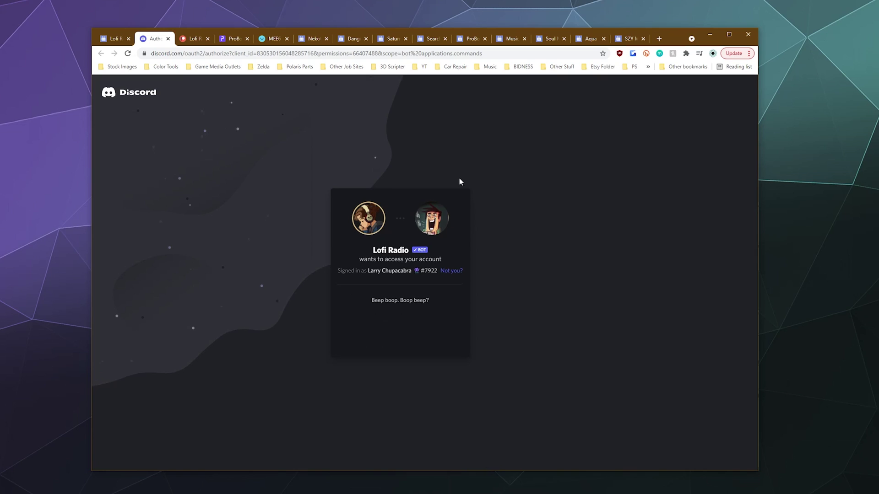
{"action": "left_click", "coordinate": [383, 333]}
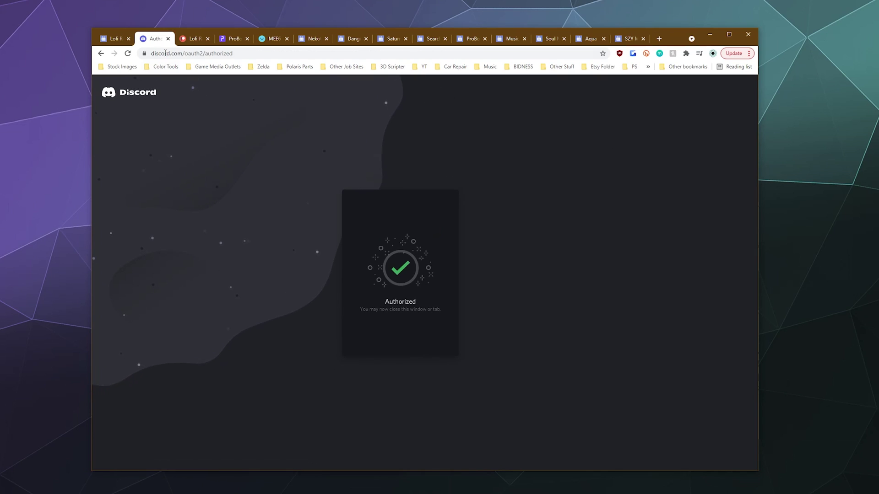
{"action": "left_click", "coordinate": [168, 39]}
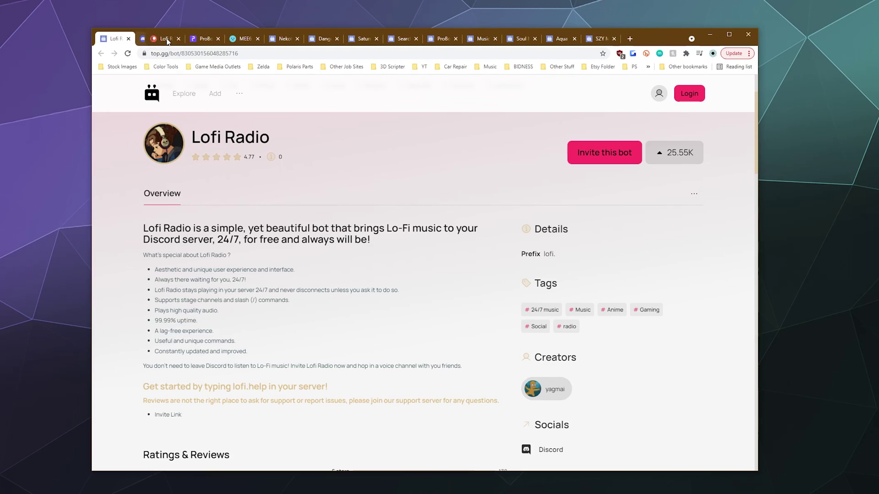
Step: Switch to Discord with the browser minimized and check the general channel for whether Lofi Radio has joined the server
{"action": "key", "text": "alt+Tab"}
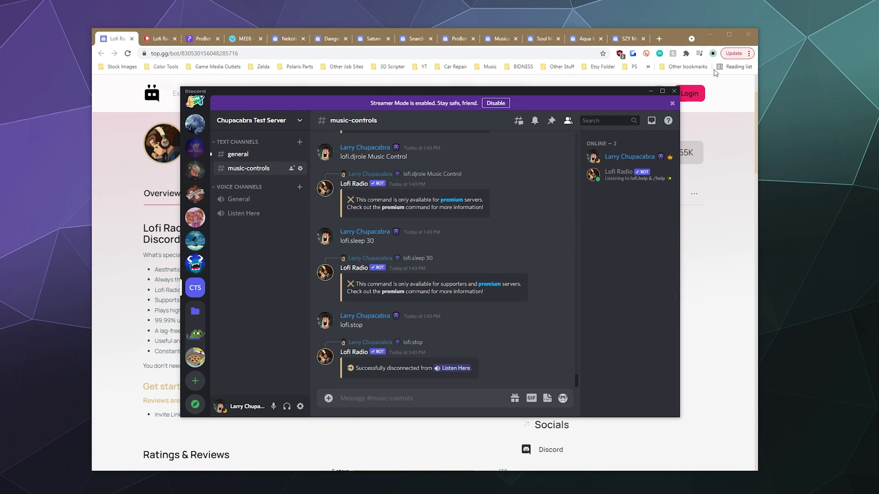
{"action": "key", "text": "alt+Tab"}
{"action": "left_click", "coordinate": [710, 35]}
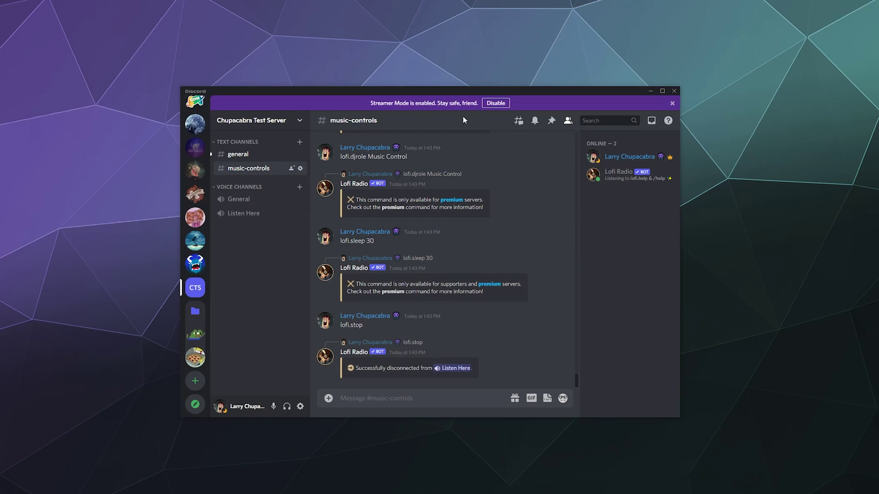
{"action": "left_click", "coordinate": [238, 155]}
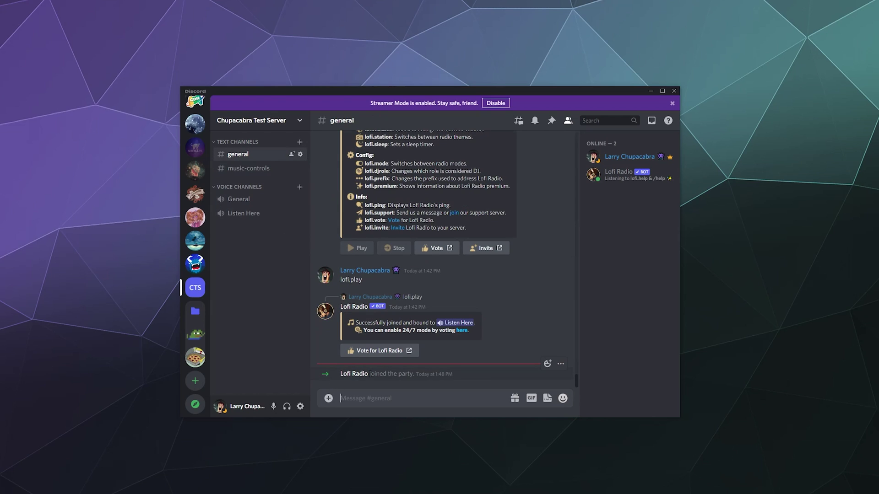
Step: Request the bot's command list by sending lofi.help in the music-controls channel
{"action": "left_click", "coordinate": [257, 170]}
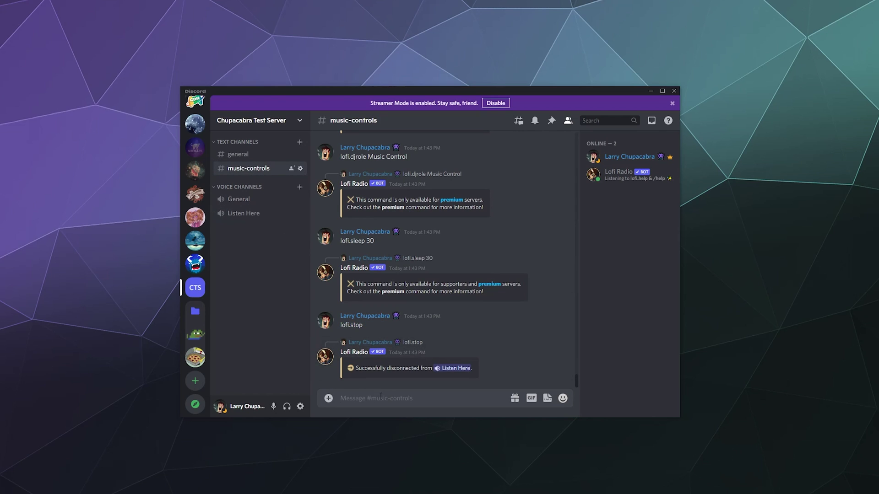
{"action": "type", "text": "lofi.help"}
{"action": "key", "text": "Return"}
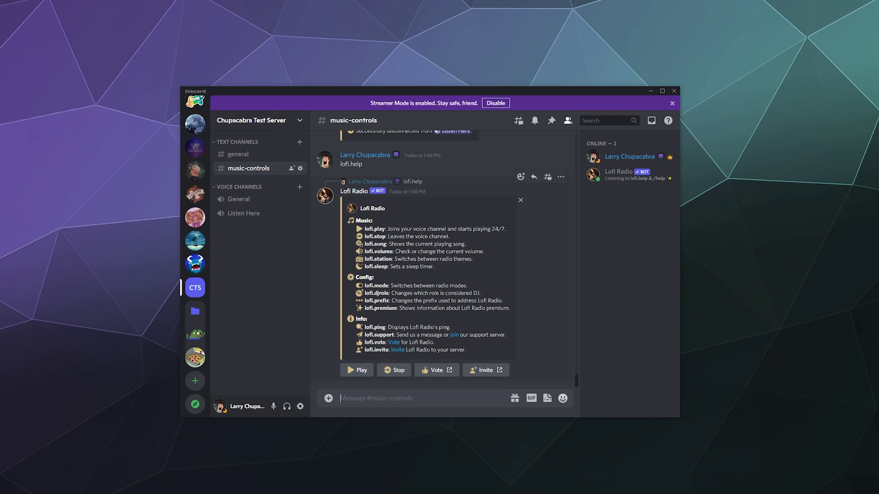
{"action": "left_click_drag", "start_coordinate": [376, 244], "coordinate": [404, 244]}
{"action": "left_click", "coordinate": [403, 244]}
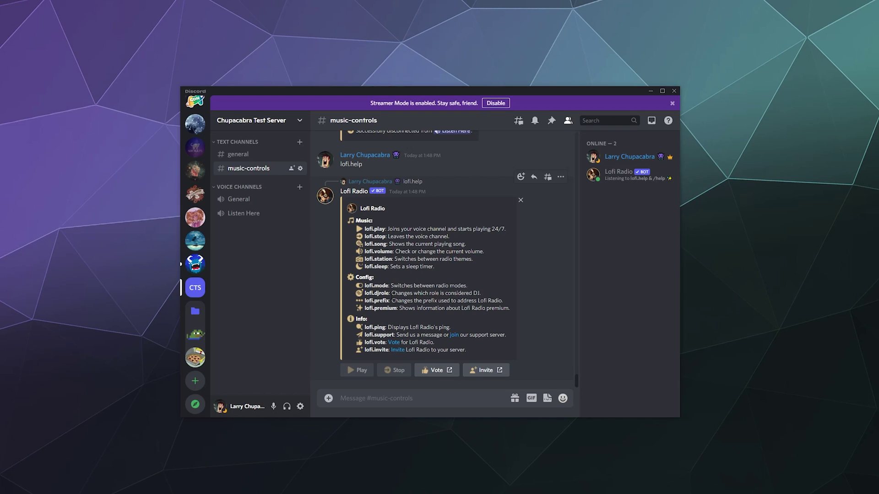
Step: Join the Listen Here voice channel and start the bot's music by sending lofi.play in music-controls
{"action": "left_click", "coordinate": [243, 213]}
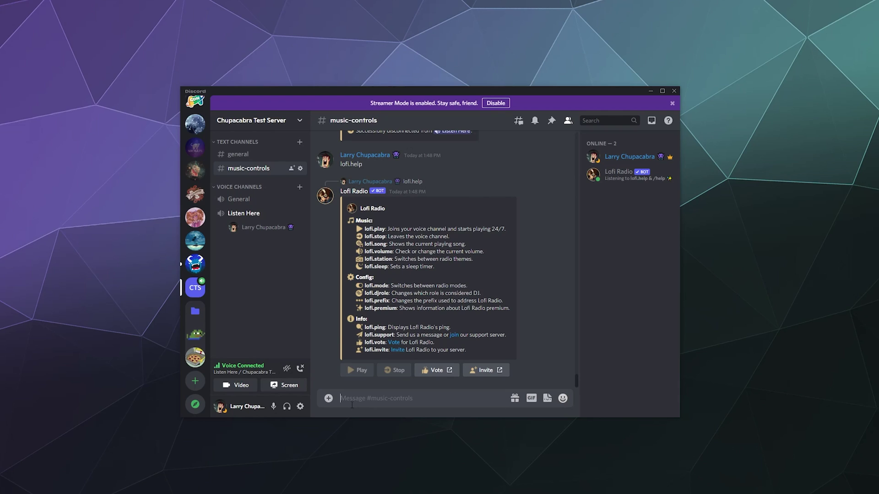
{"action": "type", "text": "lofi.play"}
{"action": "key", "text": "Return"}
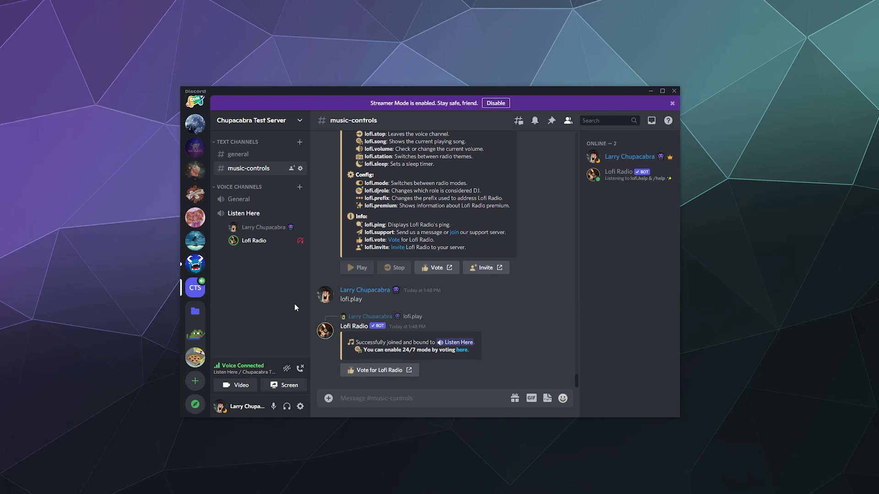
Step: Review the Music, Config and Info commands in Lofi Radio's help message
{"action": "scroll", "coordinate": [435, 275], "scroll_direction": "up", "scroll_amount": 3}
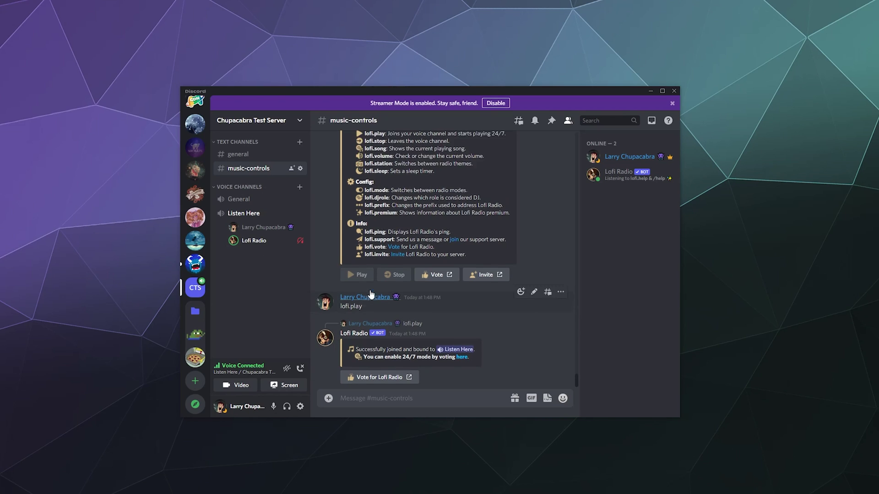
{"action": "scroll", "coordinate": [434, 275], "scroll_direction": "down", "scroll_amount": 3}
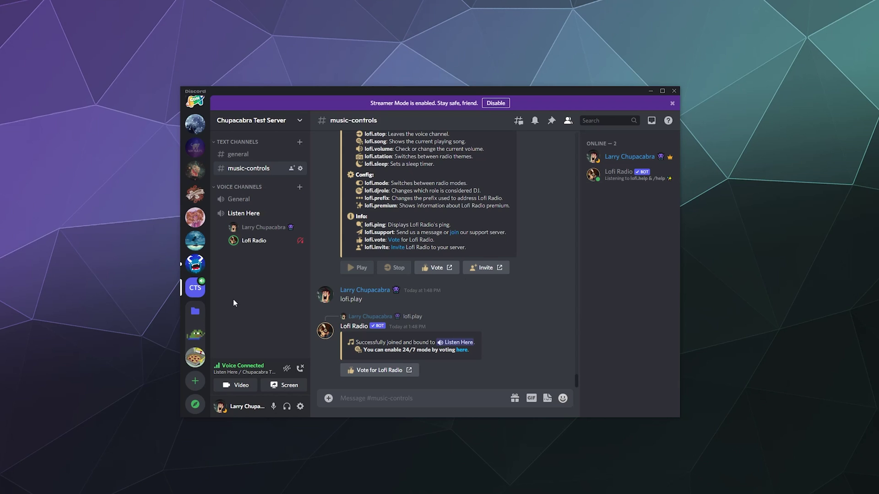
{"action": "scroll", "coordinate": [389, 251], "scroll_direction": "up", "scroll_amount": 5}
{"action": "scroll", "coordinate": [334, 252], "scroll_direction": "down", "scroll_amount": 3}
{"action": "scroll", "coordinate": [399, 256], "scroll_direction": "up", "scroll_amount": 2}
{"action": "scroll", "coordinate": [425, 373], "scroll_direction": "up", "scroll_amount": 3}
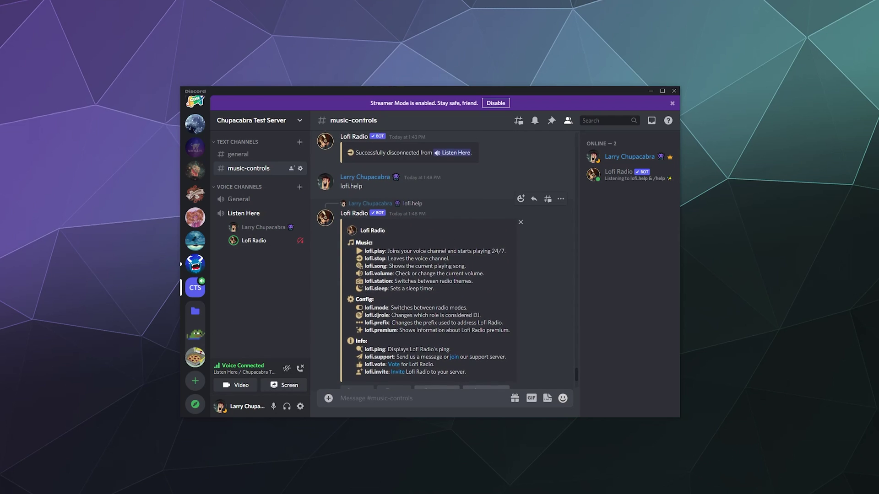
{"action": "scroll", "coordinate": [375, 324], "scroll_direction": "down", "scroll_amount": 3}
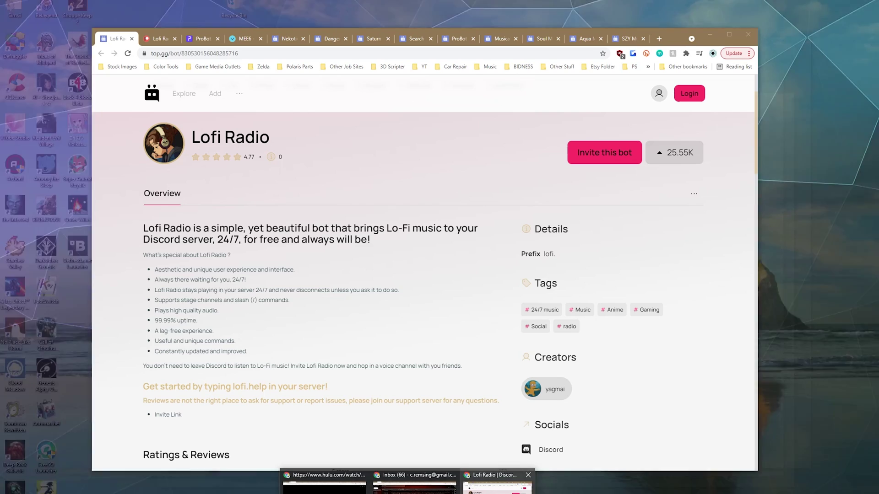
Step: Switch to Chrome and compare the prices and included features of the membership levels on Lofi Radio's Patreon page
{"action": "left_click", "coordinate": [456, 476]}
{"action": "left_click", "coordinate": [152, 42]}
{"action": "scroll", "coordinate": [406, 238], "scroll_direction": "down", "scroll_amount": 3}
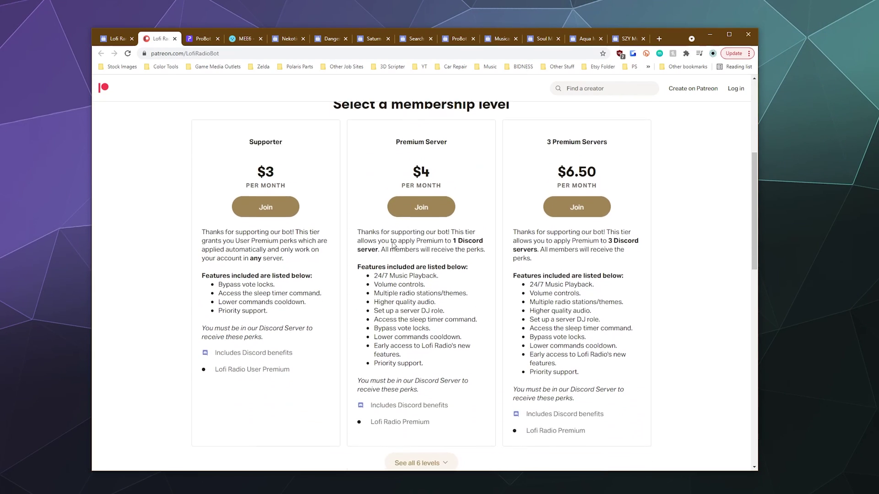
{"action": "scroll", "coordinate": [324, 239], "scroll_direction": "up", "scroll_amount": 2}
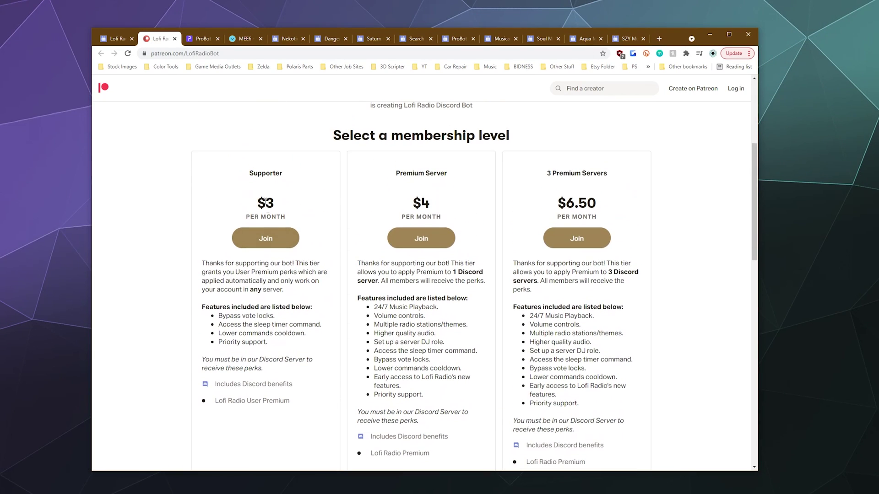
{"action": "scroll", "coordinate": [630, 252], "scroll_direction": "down", "scroll_amount": 3}
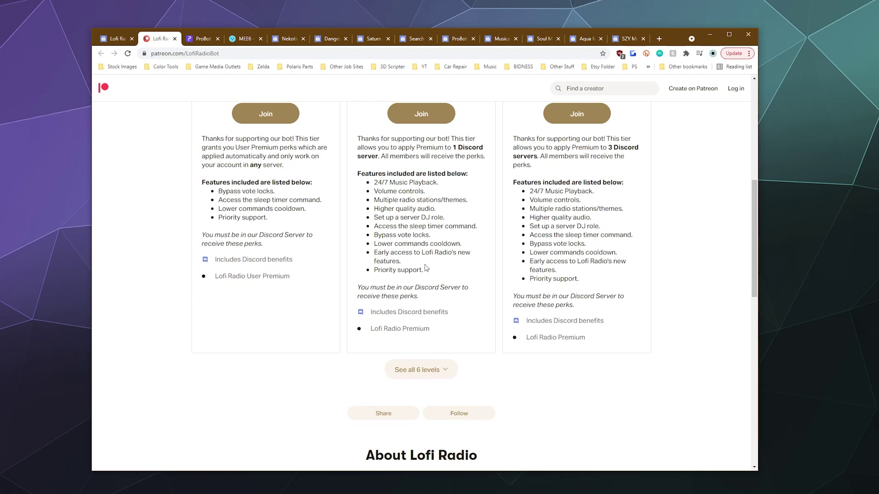
{"action": "scroll", "coordinate": [464, 279], "scroll_direction": "up", "scroll_amount": 1}
{"action": "scroll", "coordinate": [465, 279], "scroll_direction": "up", "scroll_amount": 6}
{"action": "scroll", "coordinate": [280, 191], "scroll_direction": "up", "scroll_amount": 1}
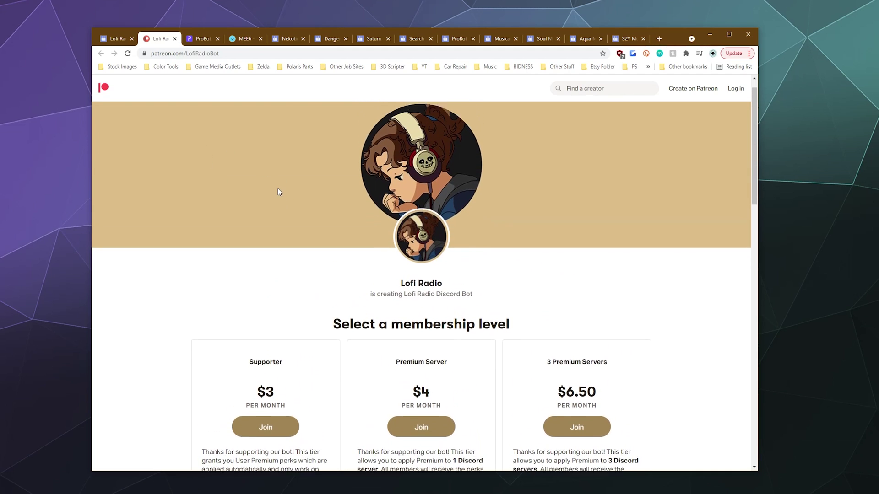
Step: Bring back the Lofi Radio bot page in the browser, then return to Discord and disable Streamer Mode
{"action": "left_click", "coordinate": [116, 39]}
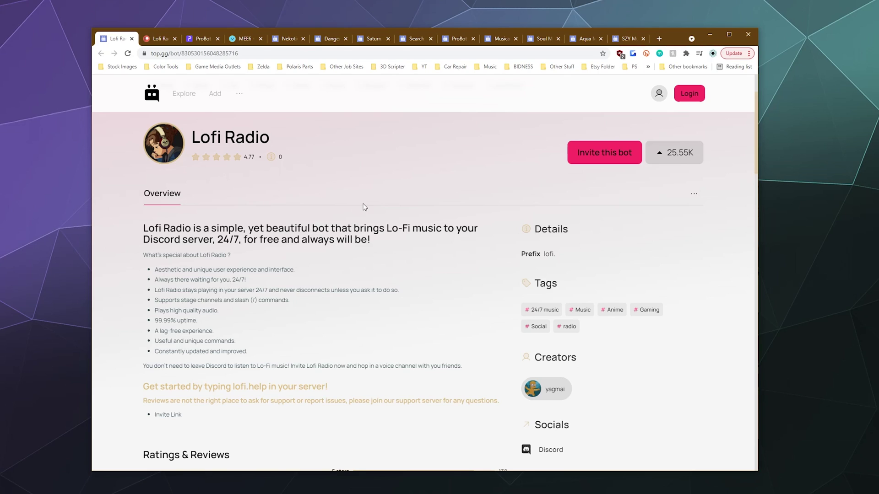
{"action": "key", "text": "alt+Tab"}
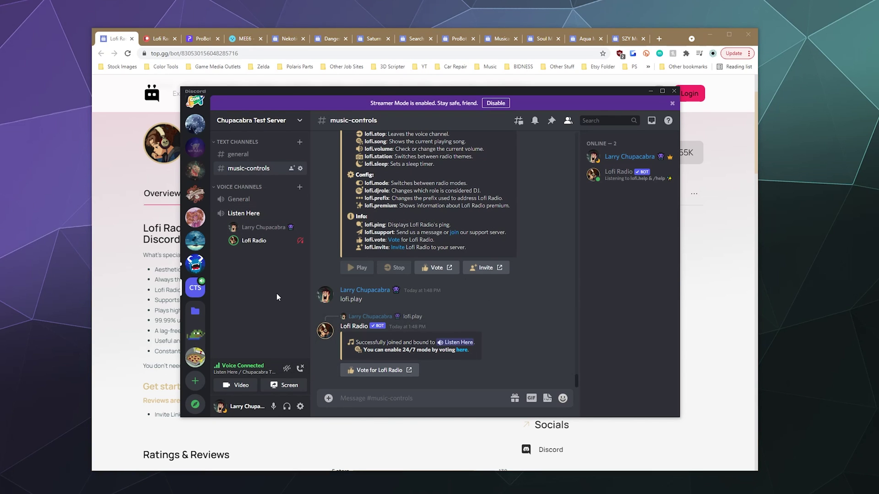
{"action": "left_click", "coordinate": [495, 103]}
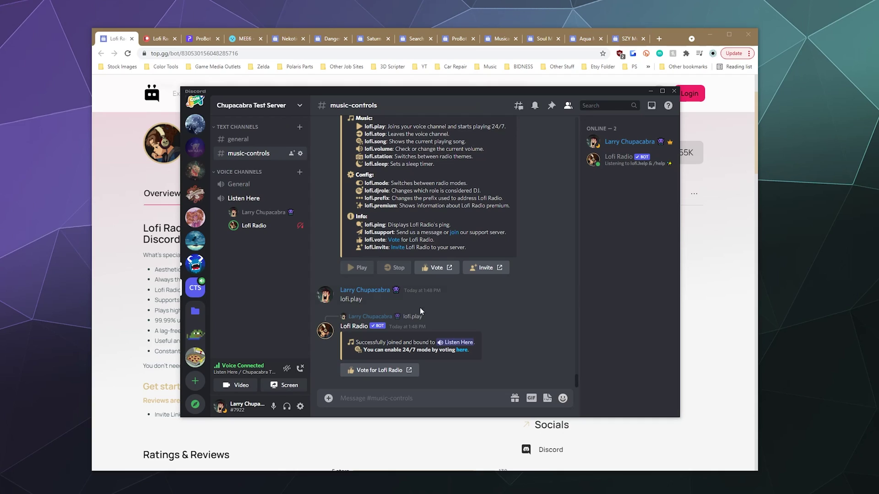